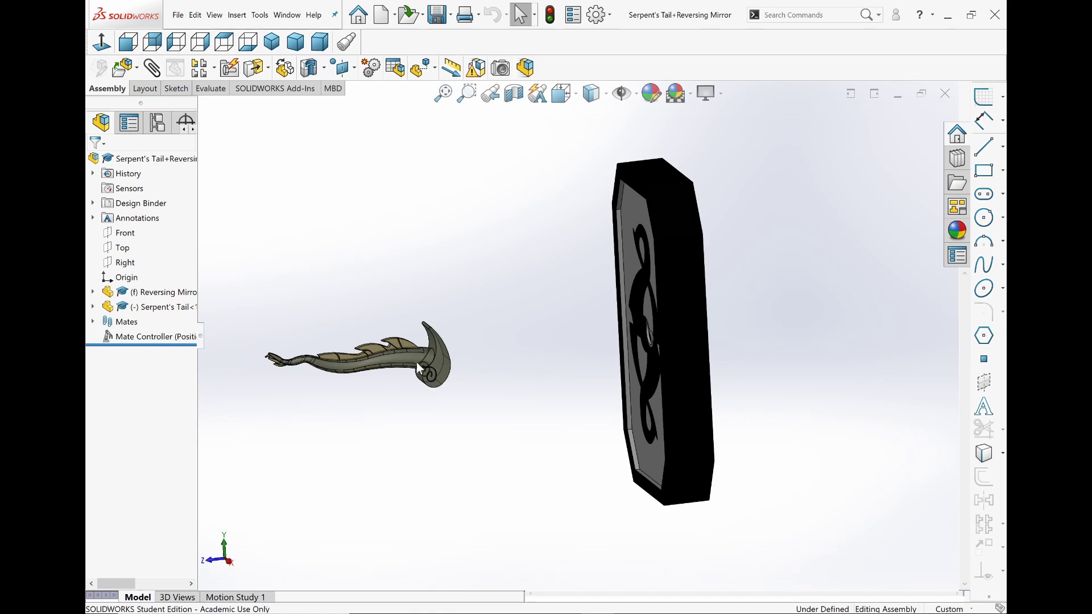
- Play the 4-second Motion Study 1 twice, watching the tail slide through the mirror, then return to Model
{"action": "middle_click_drag", "start_coordinate": [416, 363], "coordinate": [393, 380]}
{"action": "middle_click_drag", "start_coordinate": [542, 389], "coordinate": [446, 446]}
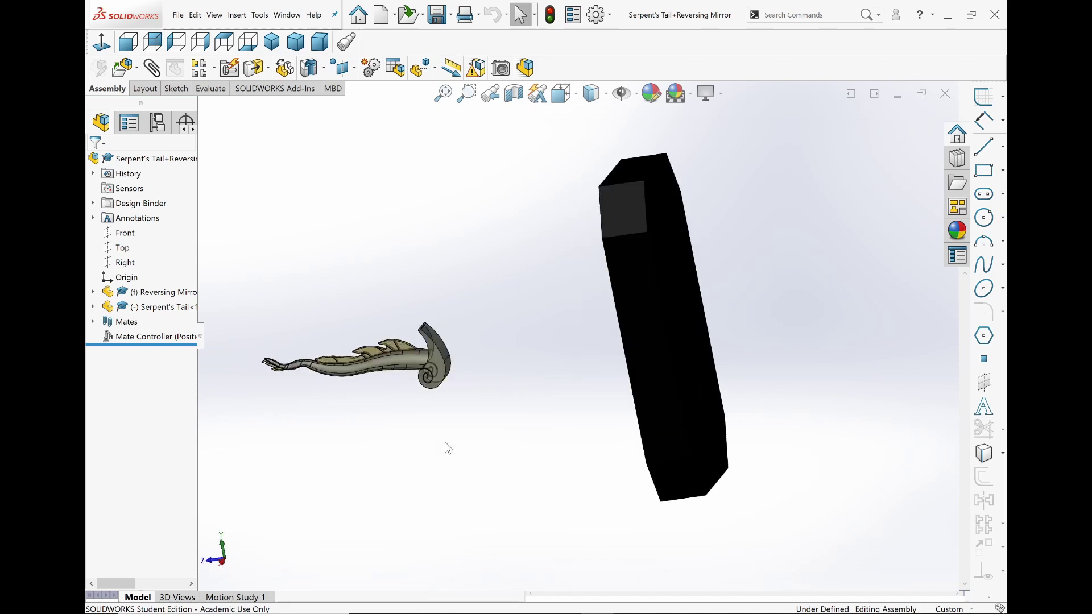
{"action": "left_click", "coordinate": [265, 597]}
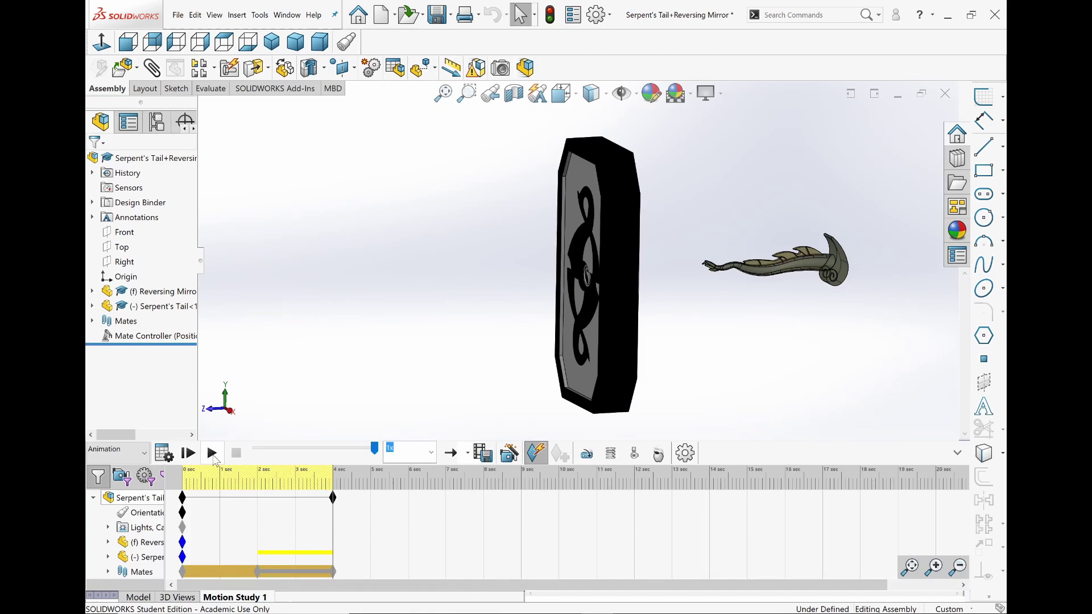
{"action": "left_click", "coordinate": [211, 453]}
{"action": "left_click", "coordinate": [213, 454]}
{"action": "left_click", "coordinate": [142, 596]}
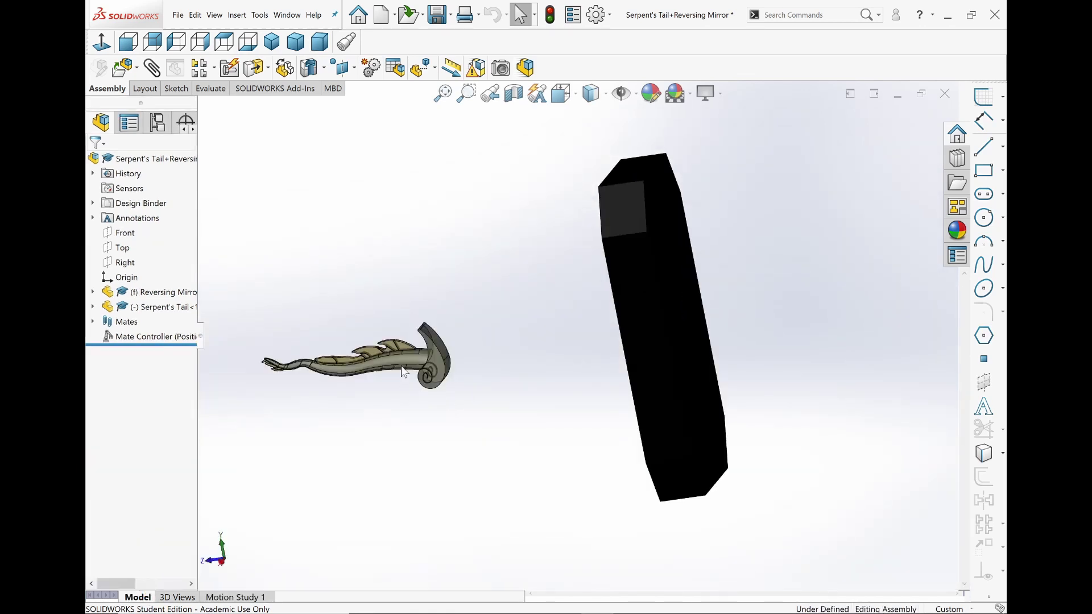
- Open the Serpent's Tail part from a tail face, orbit it, and check its configurations and feature tree
{"action": "left_click", "coordinate": [429, 357]}
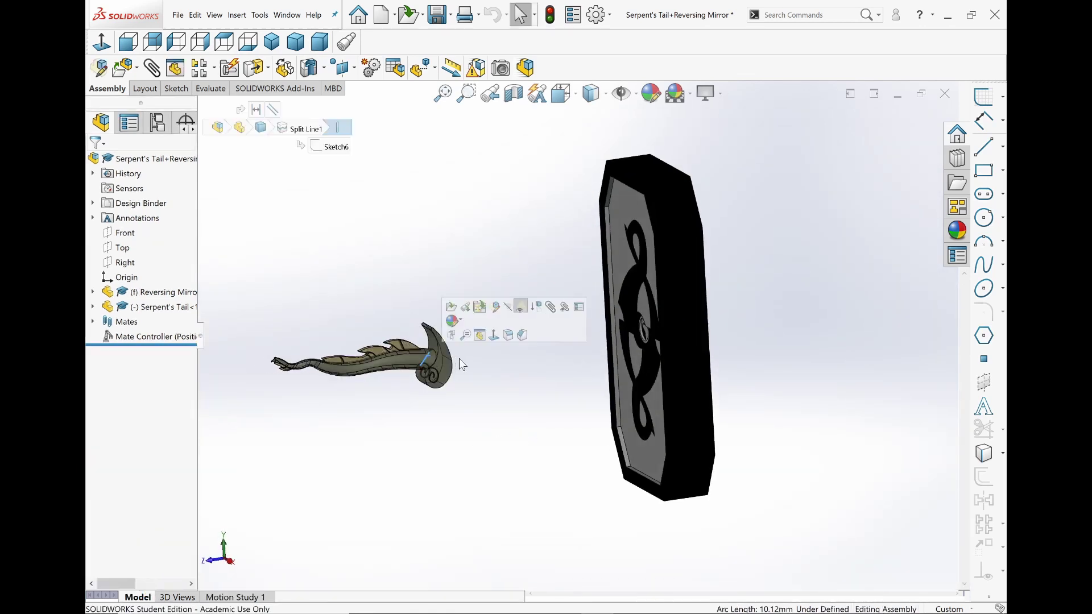
{"action": "left_click", "coordinate": [432, 308]}
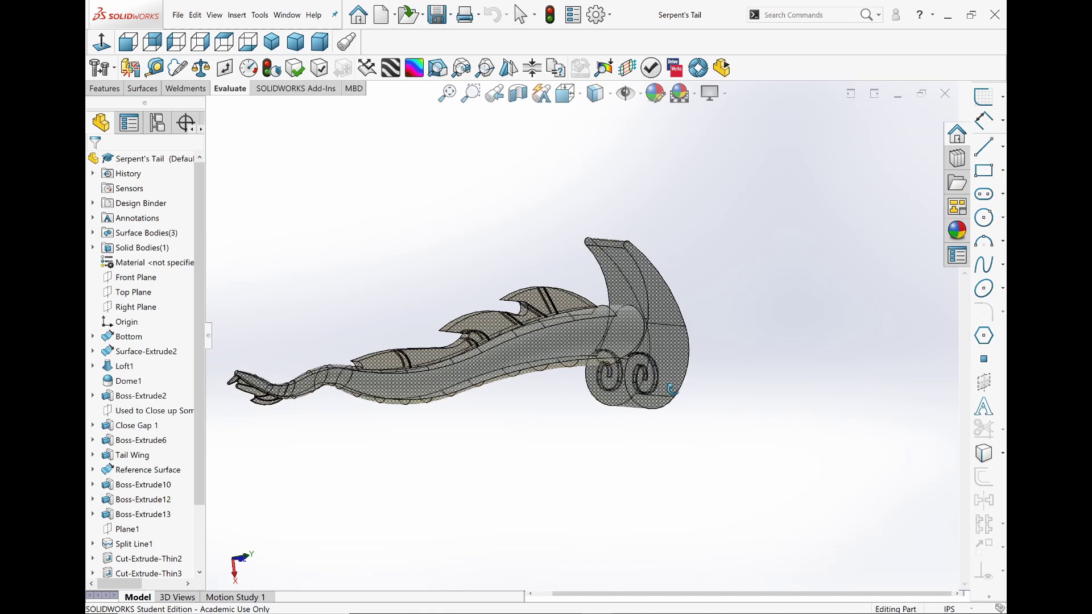
{"action": "scroll", "coordinate": [660, 378], "scroll_direction": "down", "scroll_amount": 3}
{"action": "middle_click_drag", "start_coordinate": [653, 373], "coordinate": [619, 262]}
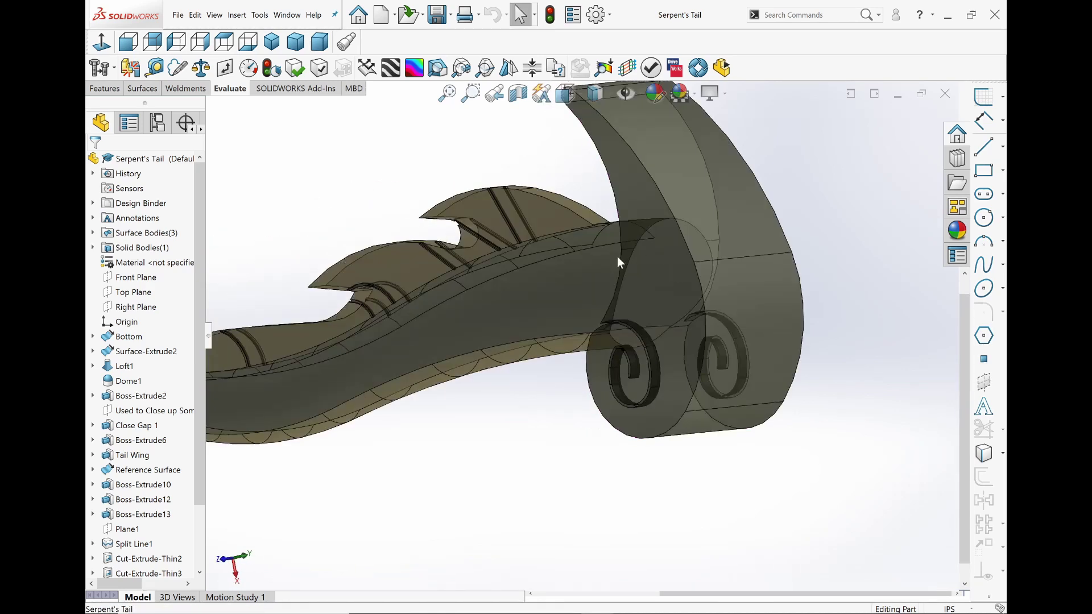
{"action": "scroll", "coordinate": [429, 374], "scroll_direction": "up", "scroll_amount": 5}
{"action": "middle_click_drag", "start_coordinate": [429, 374], "coordinate": [486, 392]}
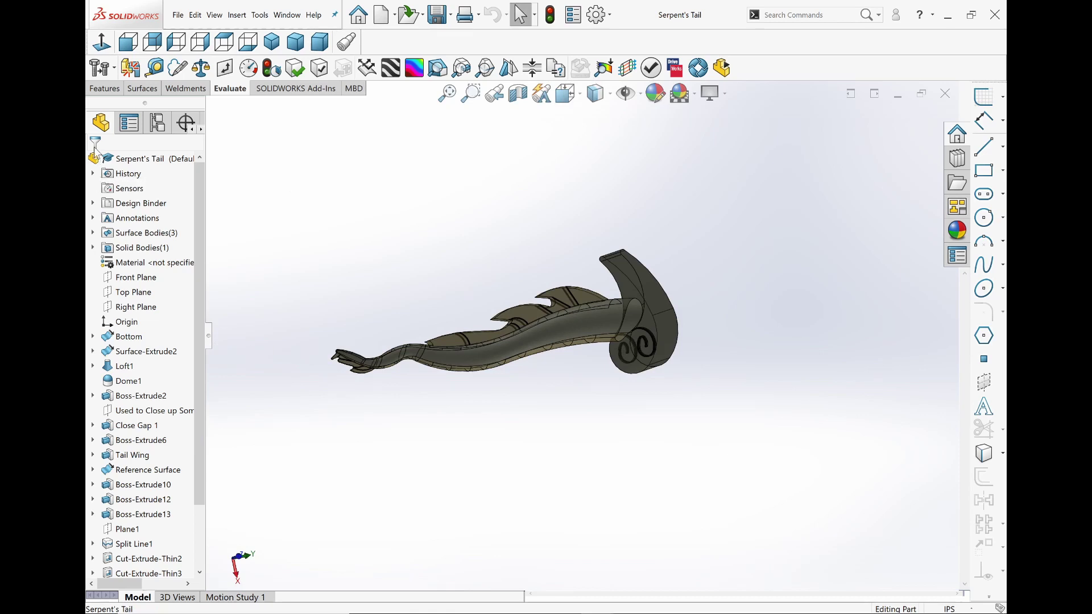
{"action": "left_click", "coordinate": [154, 132]}
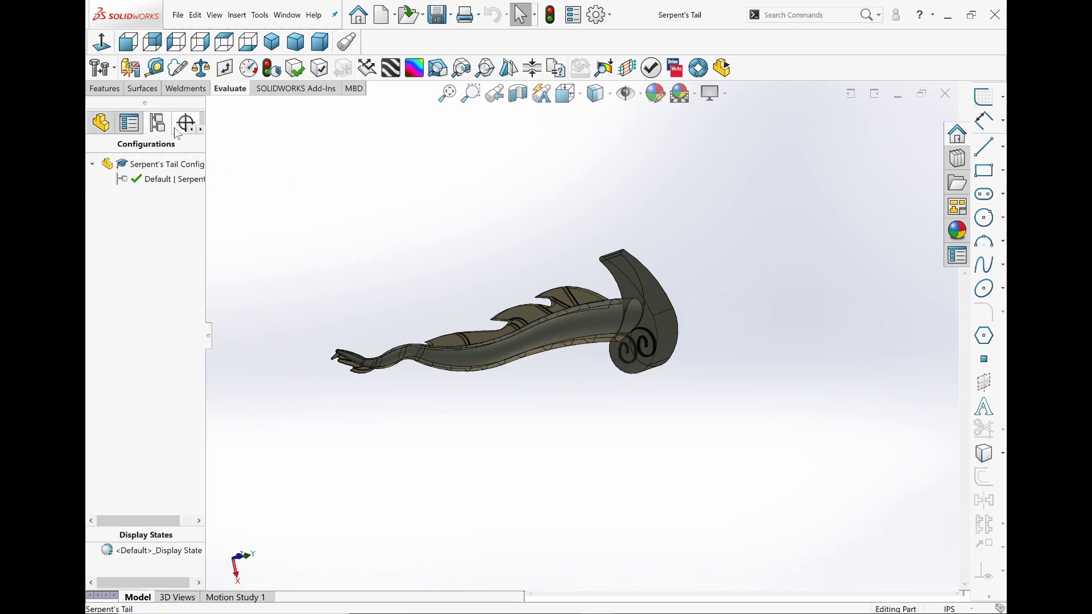
{"action": "left_click", "coordinate": [101, 123]}
- Edit the tail face's appearance and show its Advanced Illumination settings
{"action": "left_click", "coordinate": [526, 354]}
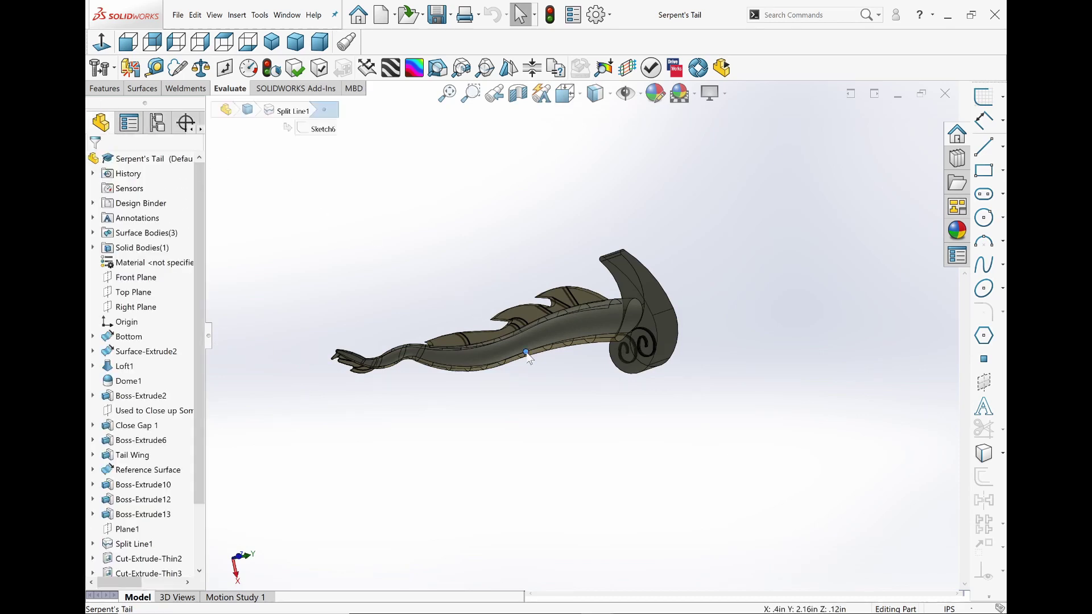
{"action": "left_click", "coordinate": [543, 337]}
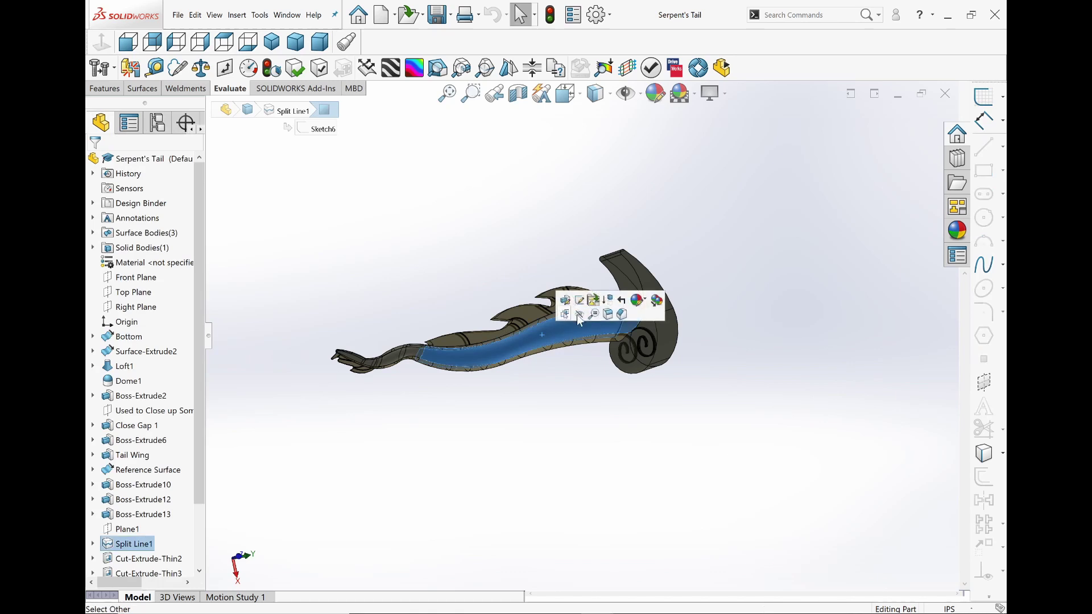
{"action": "left_click", "coordinate": [639, 300]}
{"action": "left_click", "coordinate": [654, 369]}
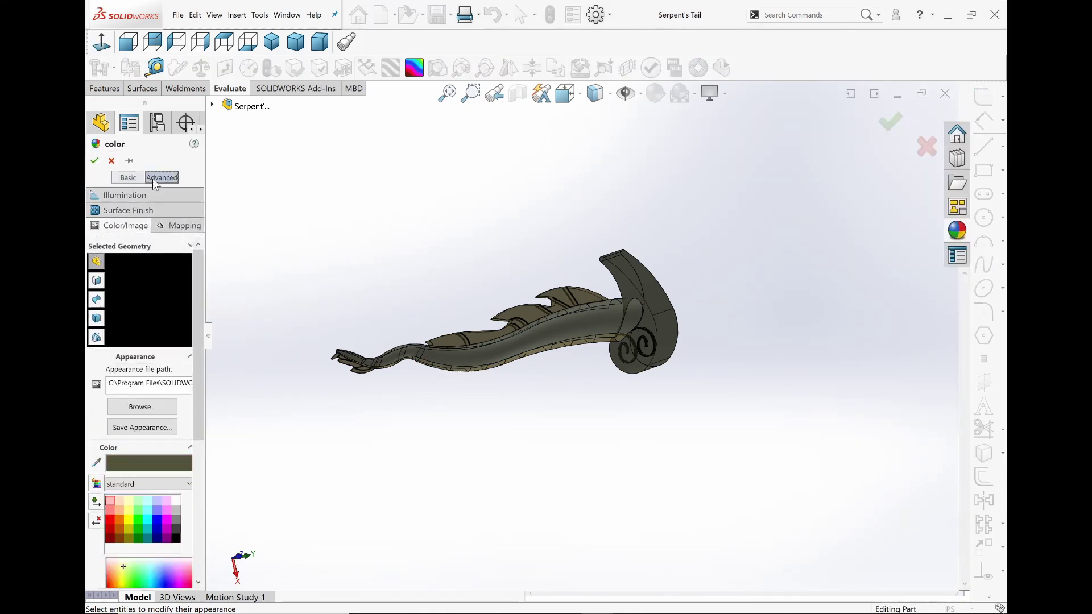
{"action": "left_click", "coordinate": [156, 195]}
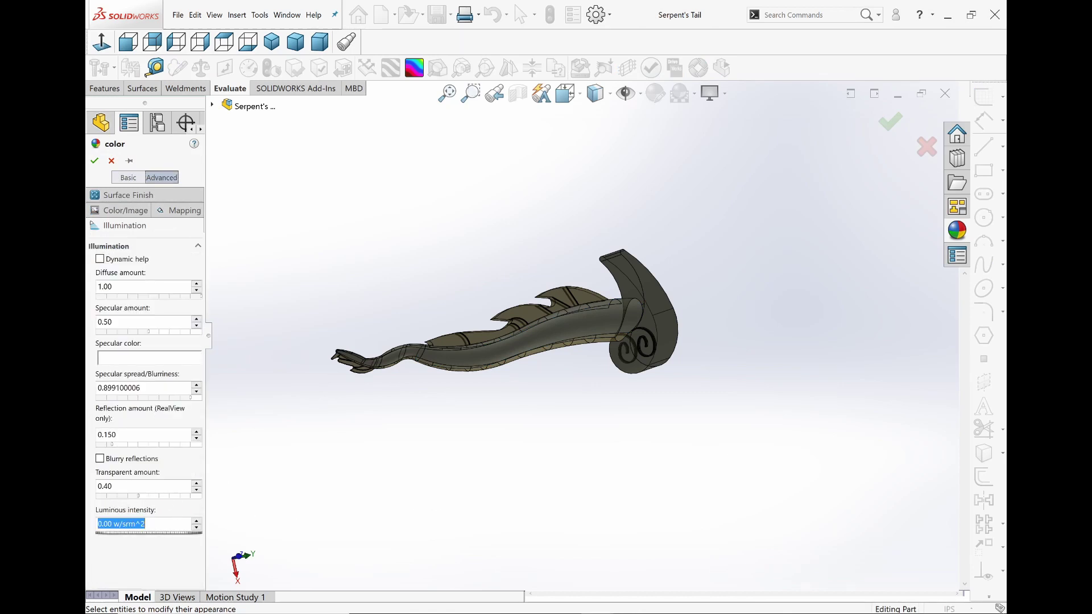
- Set the tail's Transparent amount to 0.50 after trying 0.60 and 0.40
{"action": "left_click", "coordinate": [164, 496]}
{"action": "left_click", "coordinate": [176, 497]}
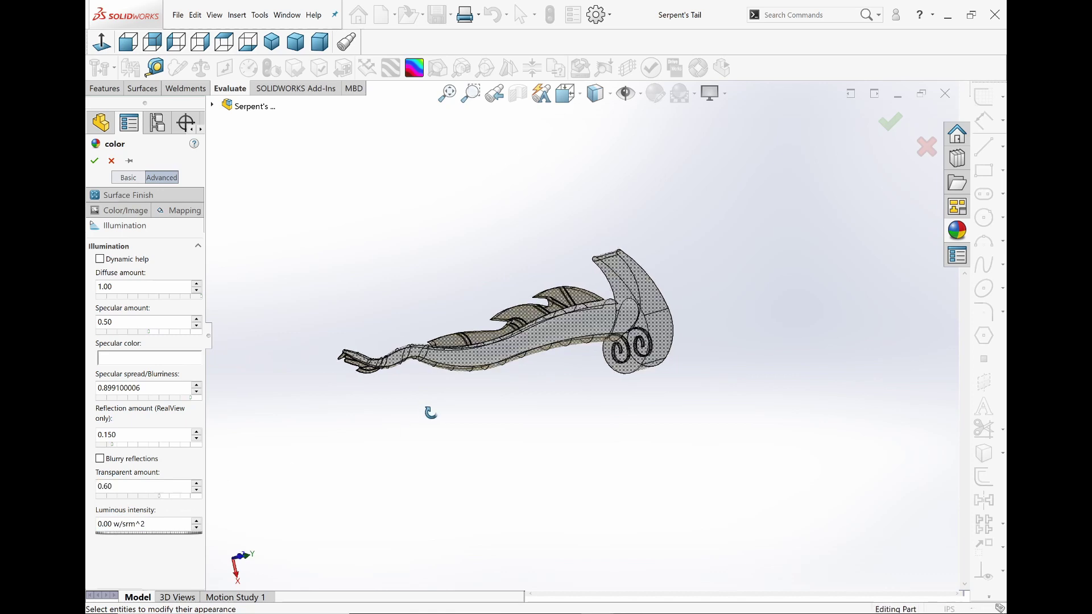
{"action": "middle_click_drag", "start_coordinate": [431, 413], "coordinate": [435, 410]}
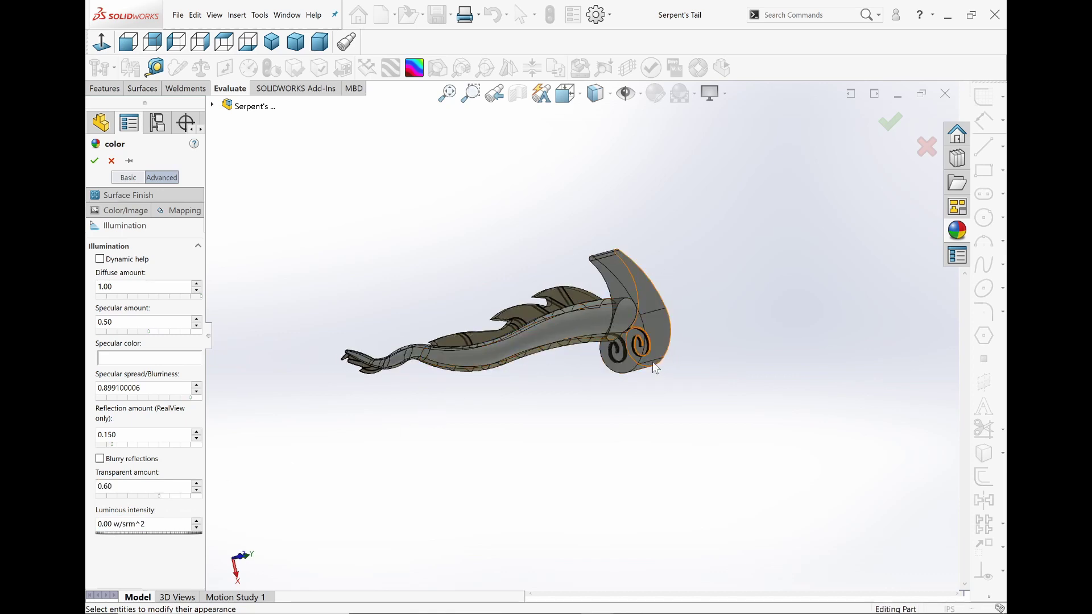
{"action": "middle_click_drag", "start_coordinate": [656, 369], "coordinate": [670, 367]}
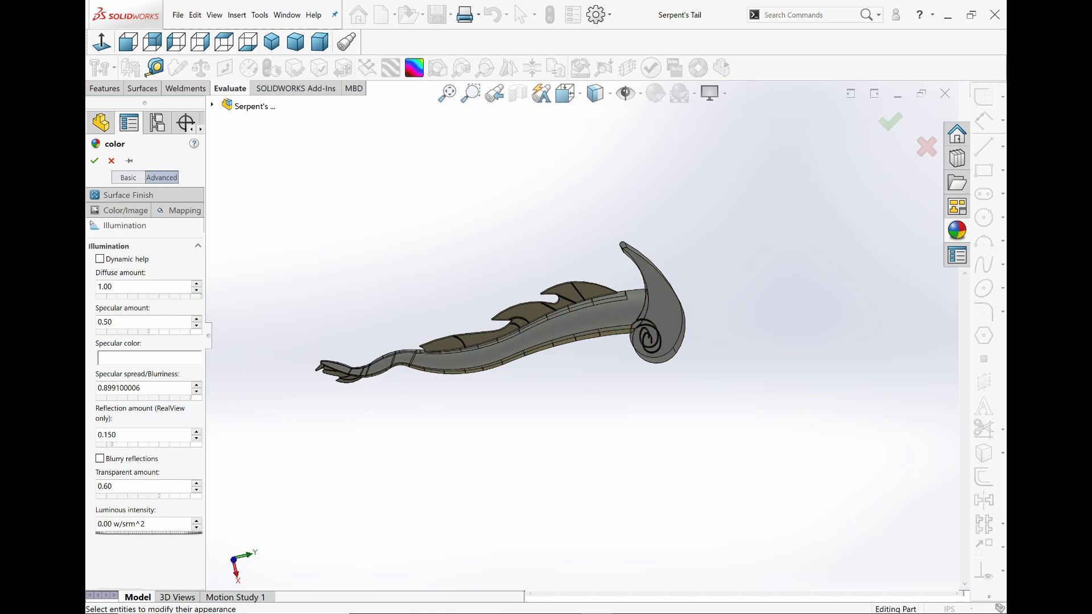
{"action": "left_click", "coordinate": [151, 502]}
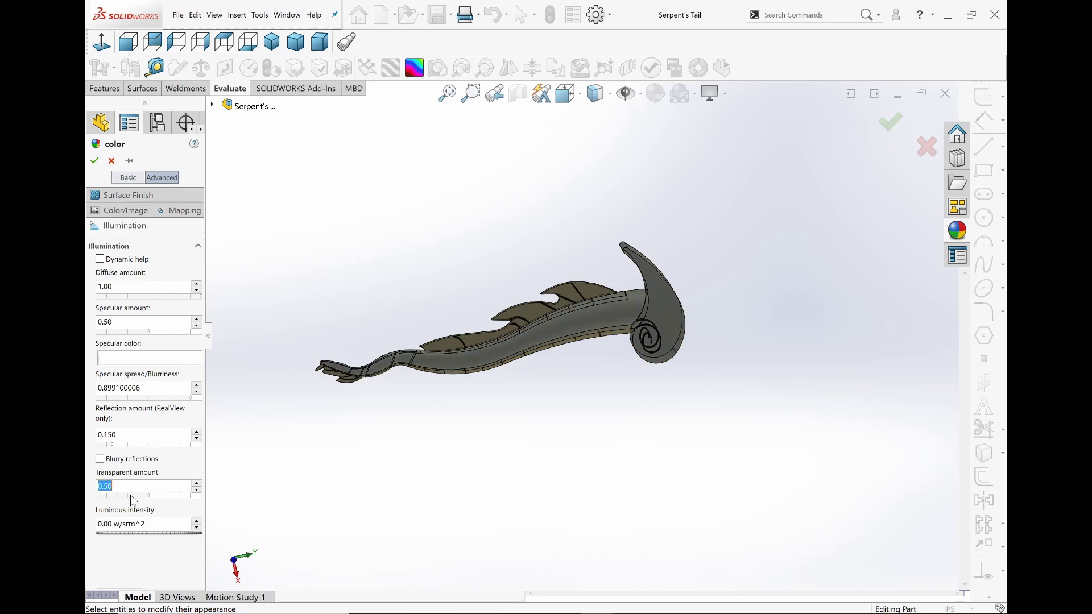
{"action": "left_click", "coordinate": [135, 502]}
{"action": "left_click", "coordinate": [175, 499]}
- Confirm the tail appearance, open the Reversing Mirror part, and expand Boss-Extrude1 and Cut-Extrude1
{"action": "left_click", "coordinate": [112, 161]}
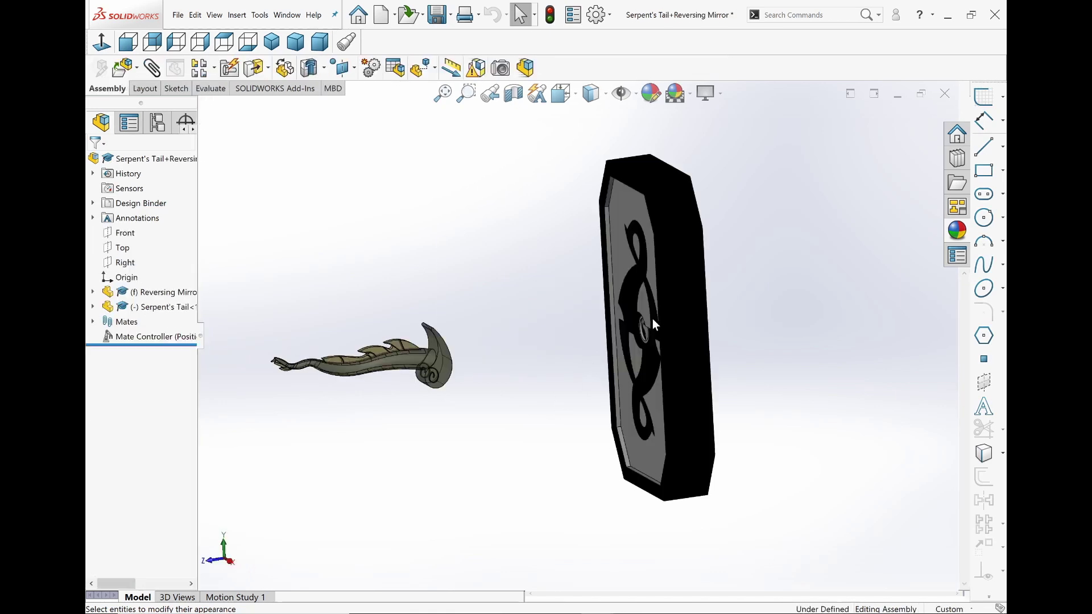
{"action": "left_click", "coordinate": [660, 304]}
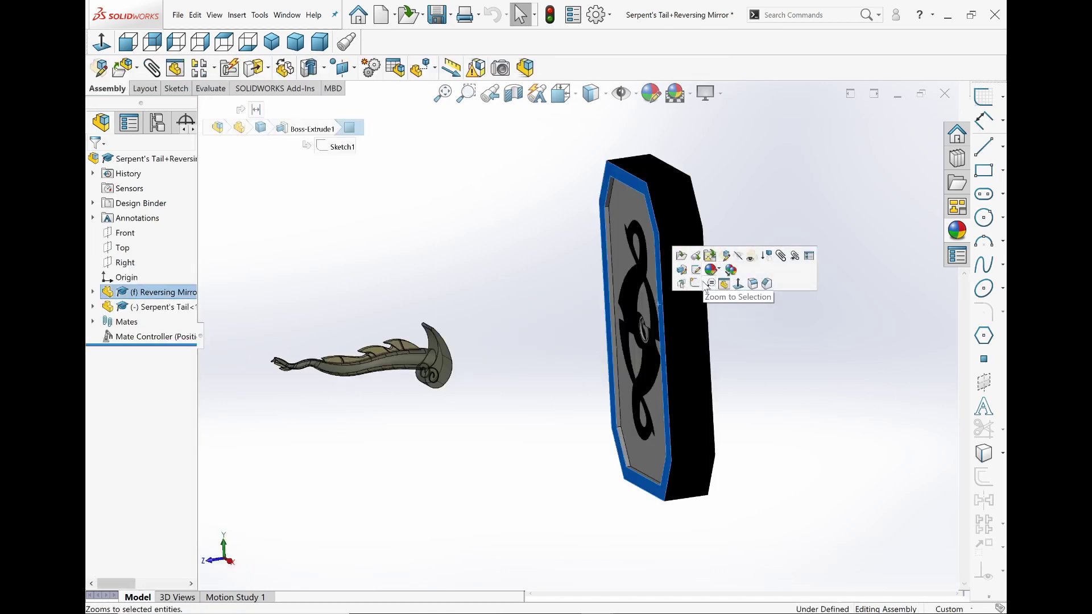
{"action": "left_click", "coordinate": [682, 257]}
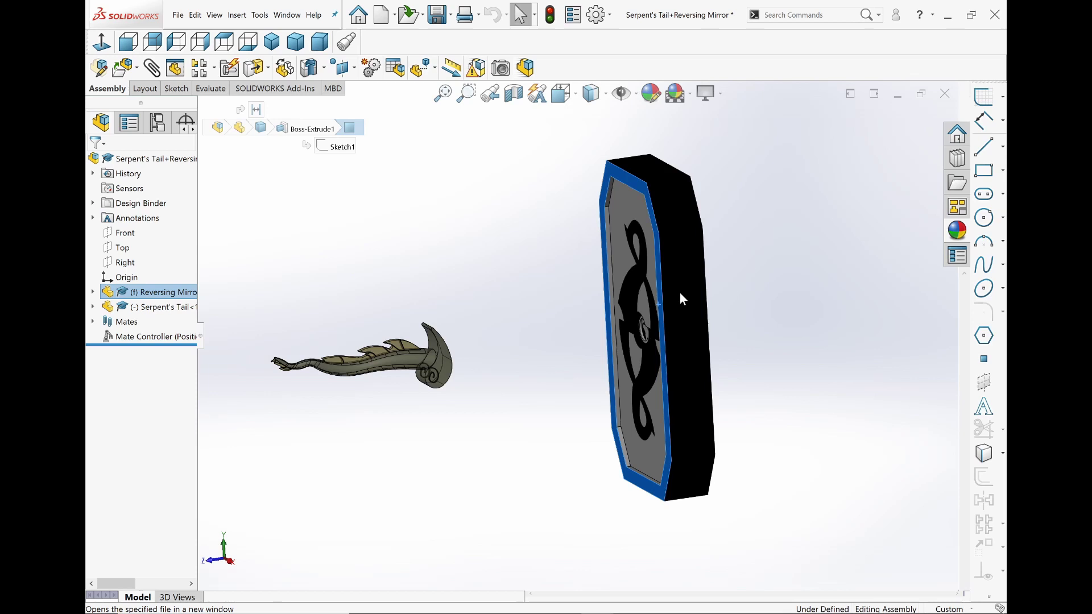
{"action": "left_click", "coordinate": [101, 125]}
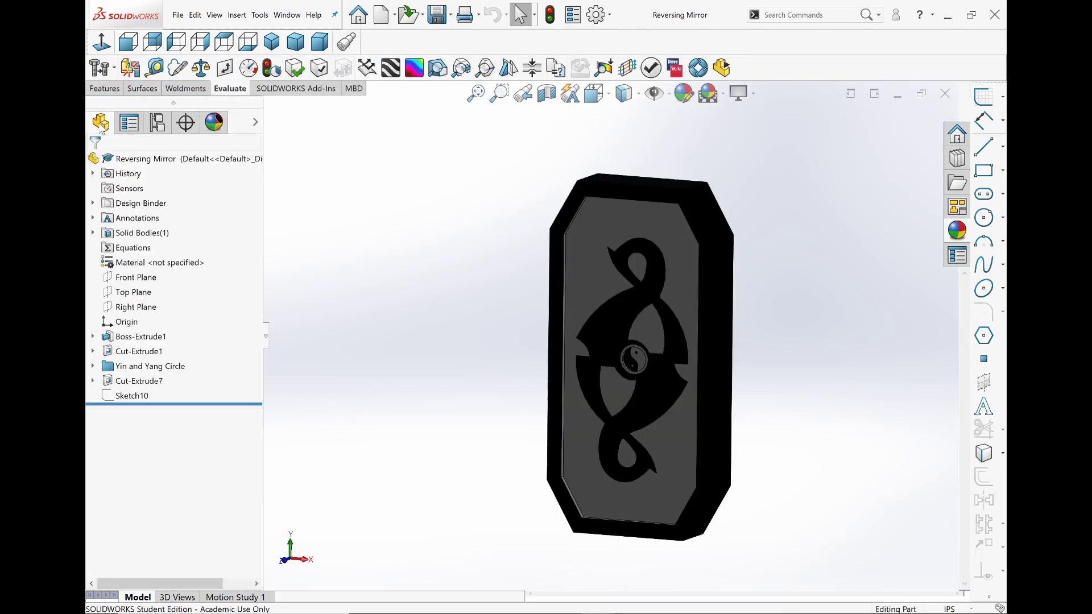
{"action": "left_click", "coordinate": [94, 337]}
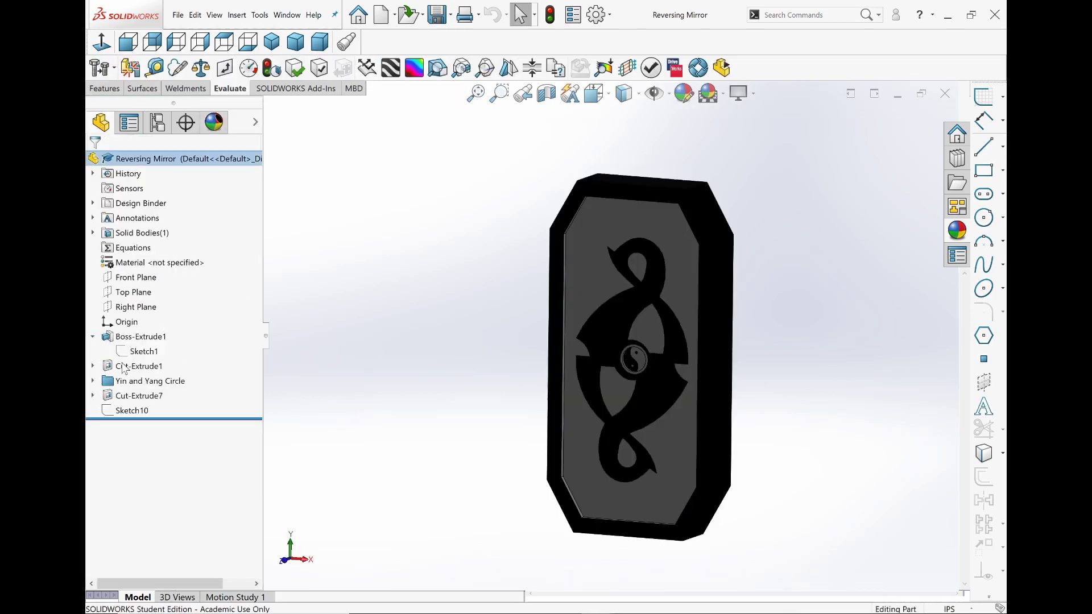
{"action": "left_click", "coordinate": [93, 367]}
{"action": "left_click", "coordinate": [137, 381]}
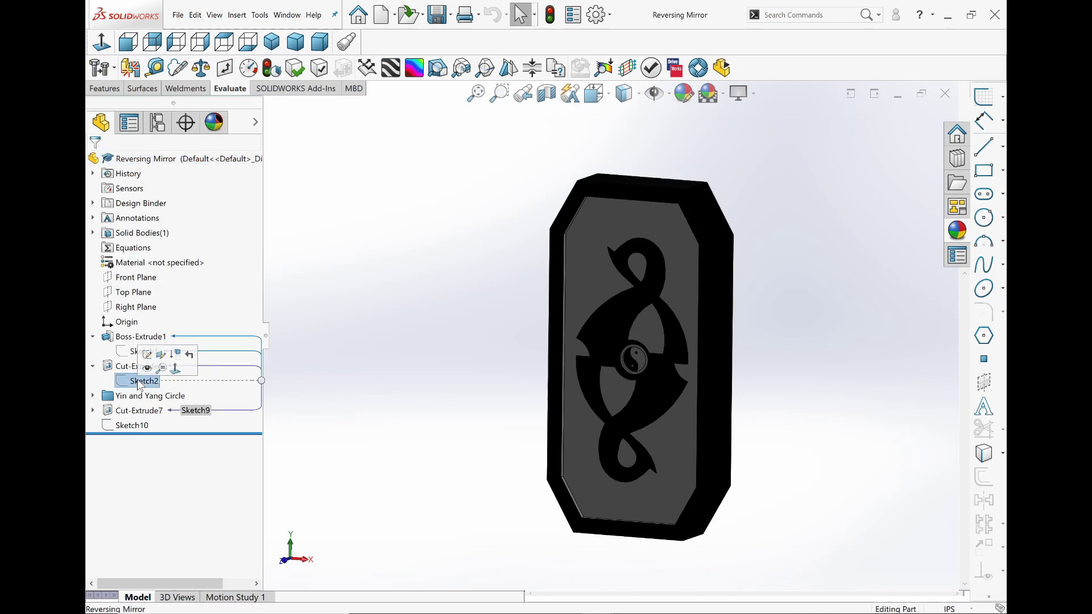
- Inspect Sketch9 behind the Cut-Extrude7 serpent cut, then switch back to the assembly
{"action": "left_click", "coordinate": [602, 320]}
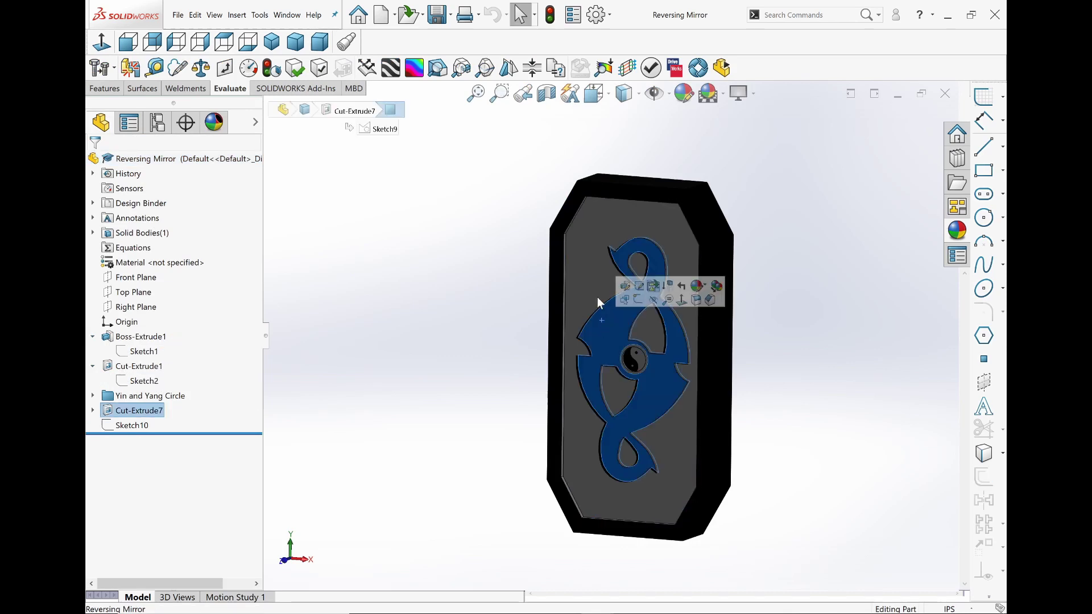
{"action": "left_click", "coordinate": [641, 287]}
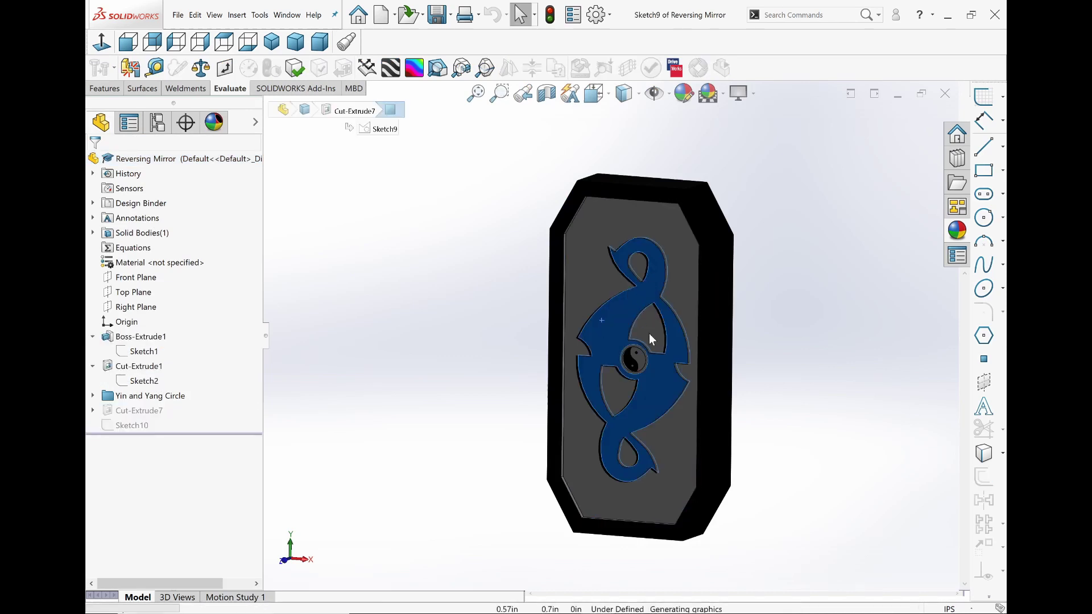
{"action": "scroll", "coordinate": [639, 339], "scroll_direction": "down", "scroll_amount": 5}
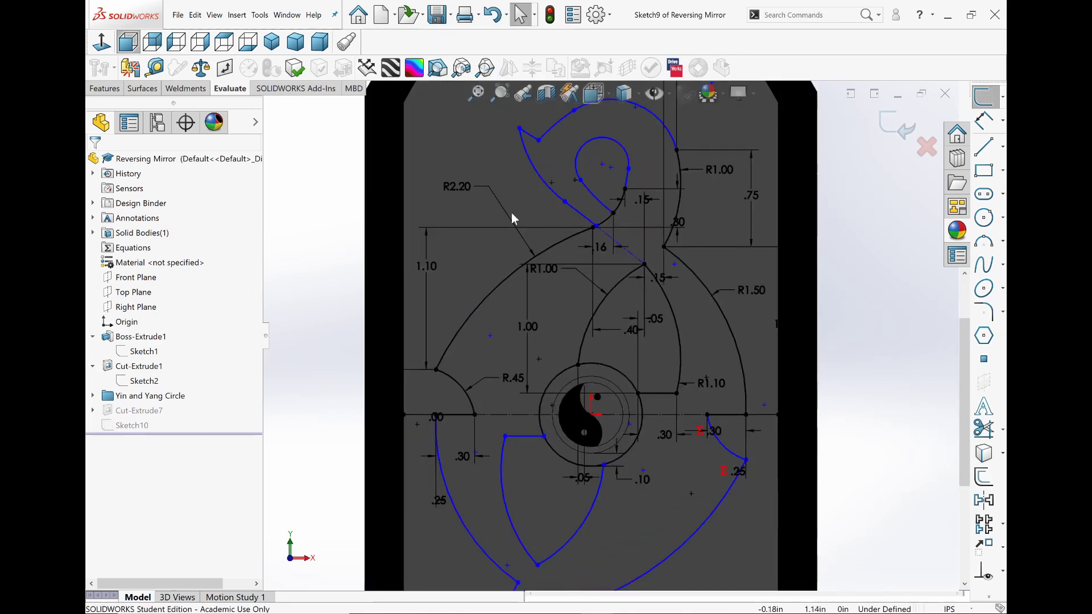
{"action": "scroll", "coordinate": [631, 300], "scroll_direction": "up", "scroll_amount": 2}
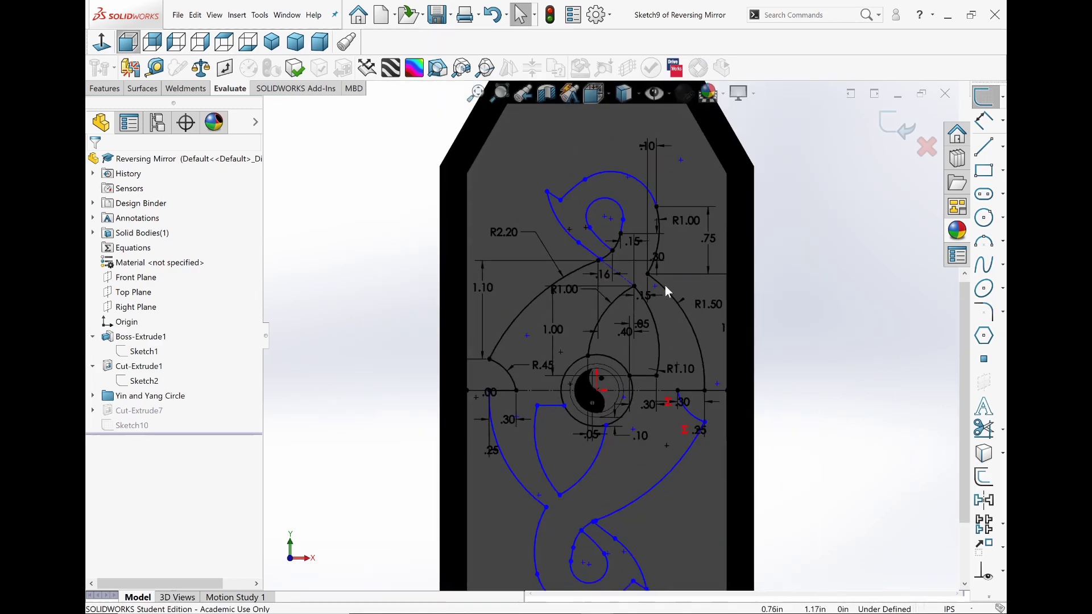
{"action": "scroll", "coordinate": [696, 327], "scroll_direction": "up", "scroll_amount": 2}
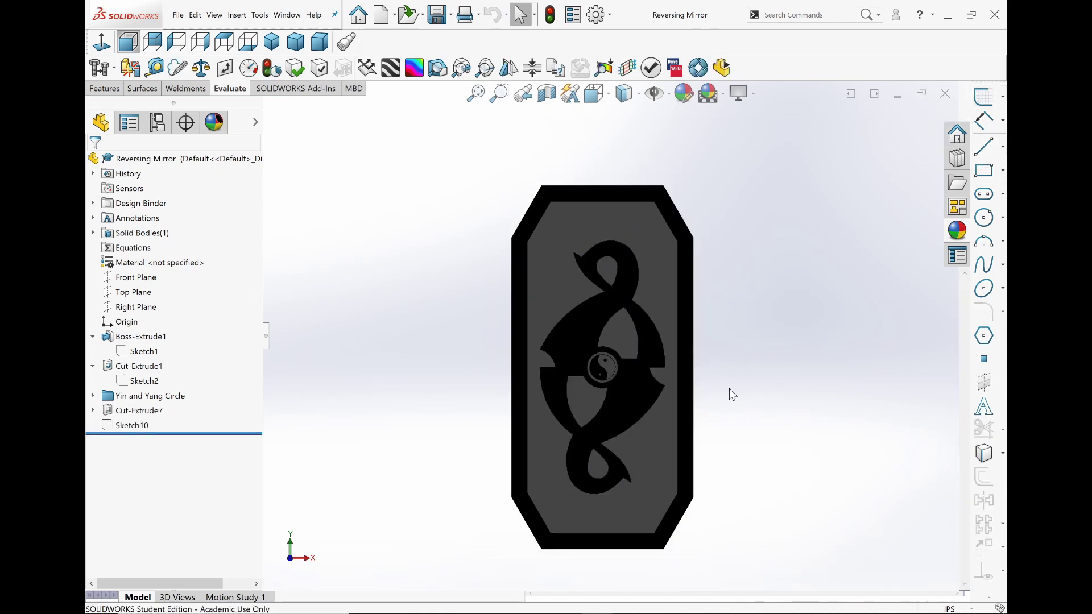
{"action": "middle_click_drag", "start_coordinate": [729, 390], "coordinate": [680, 371]}
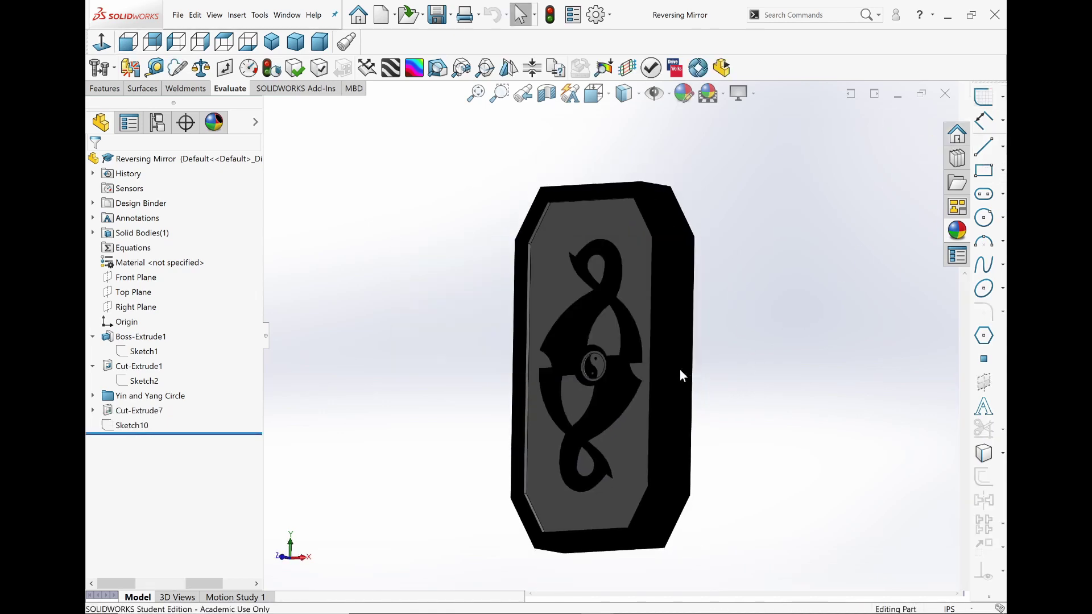
{"action": "key", "text": "ctrl+Tab"}
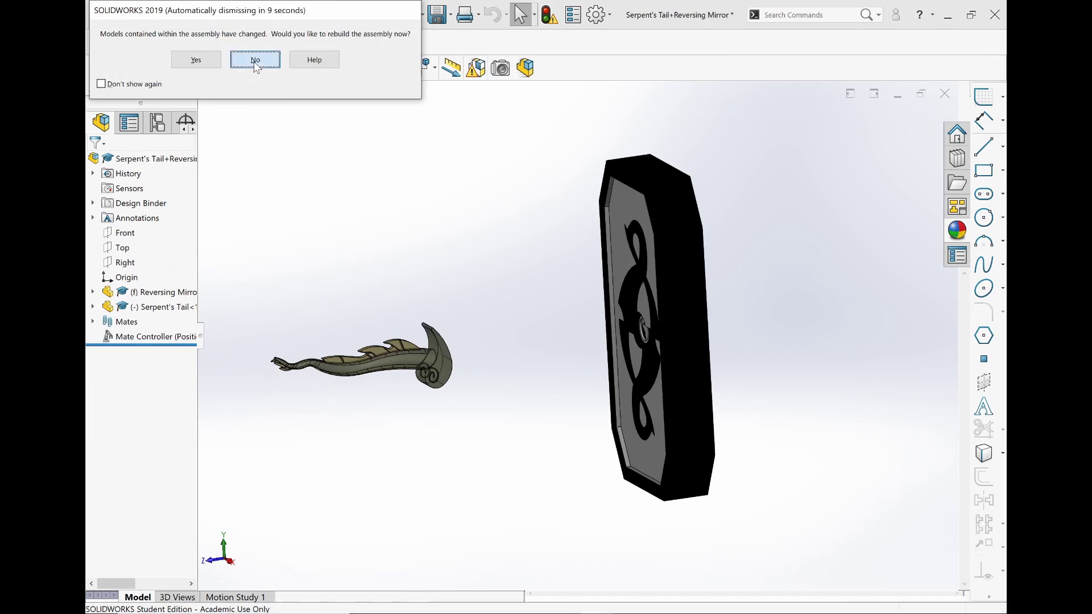
- Decline the rebuild, open the Serpent's Tail part, and roll forward to inspect Draft4
{"action": "left_click", "coordinate": [255, 60]}
{"action": "left_click", "coordinate": [419, 365]}
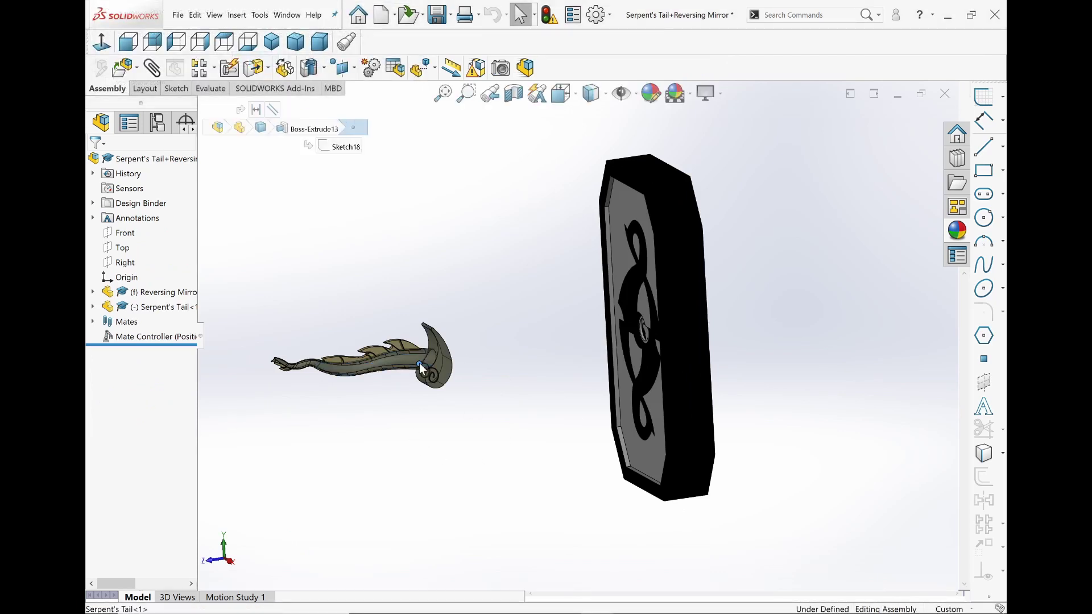
{"action": "left_click", "coordinate": [421, 358]}
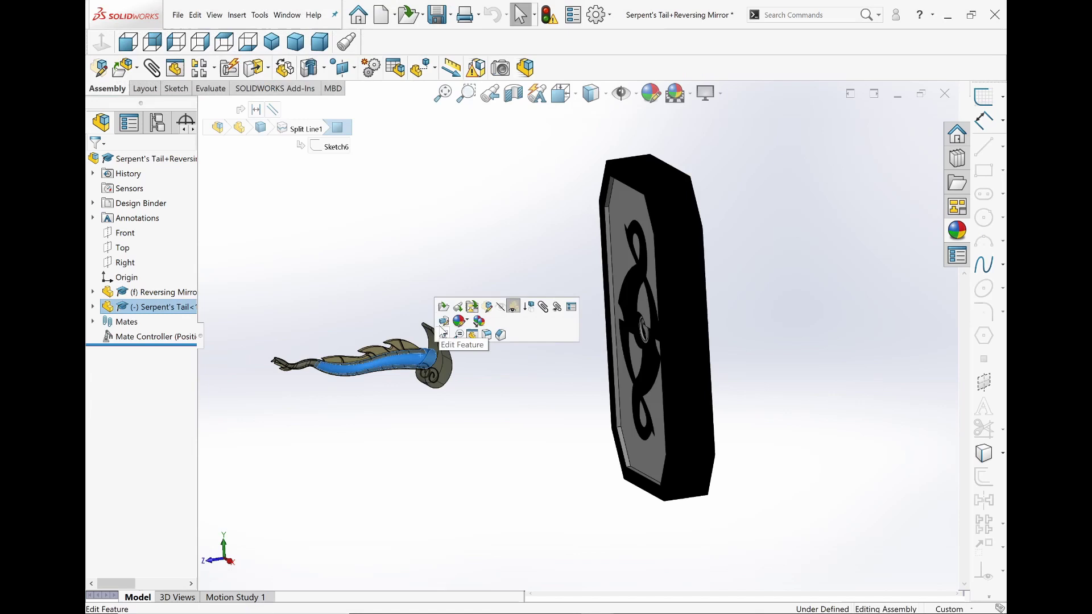
{"action": "left_click", "coordinate": [445, 321]}
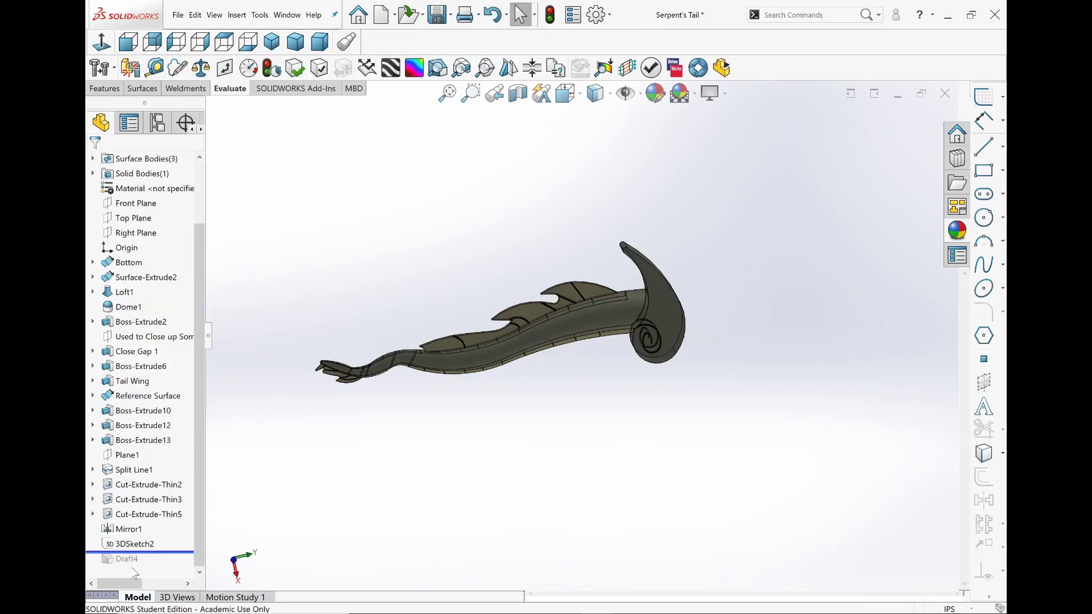
{"action": "left_click_drag", "start_coordinate": [131, 560], "coordinate": [131, 567]}
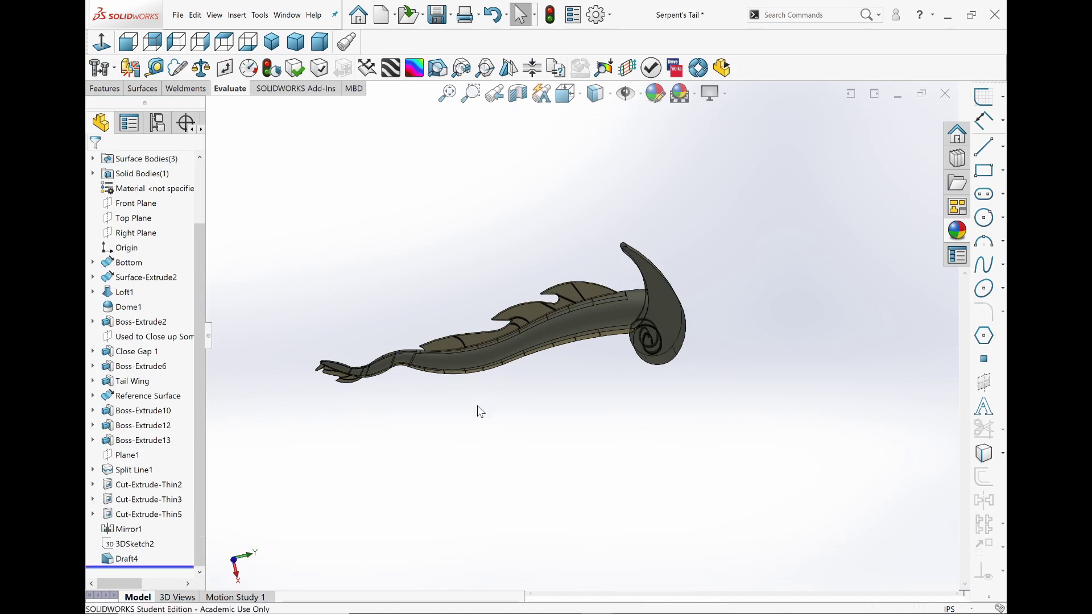
{"action": "mouse_move", "coordinate": [478, 409]}
{"action": "middle_mouse_down"}
{"action": "mouse_move", "coordinate": [362, 400]}
{"action": "mouse_move", "coordinate": [427, 349]}
{"action": "mouse_move", "coordinate": [635, 290]}
{"action": "middle_mouse_up"}
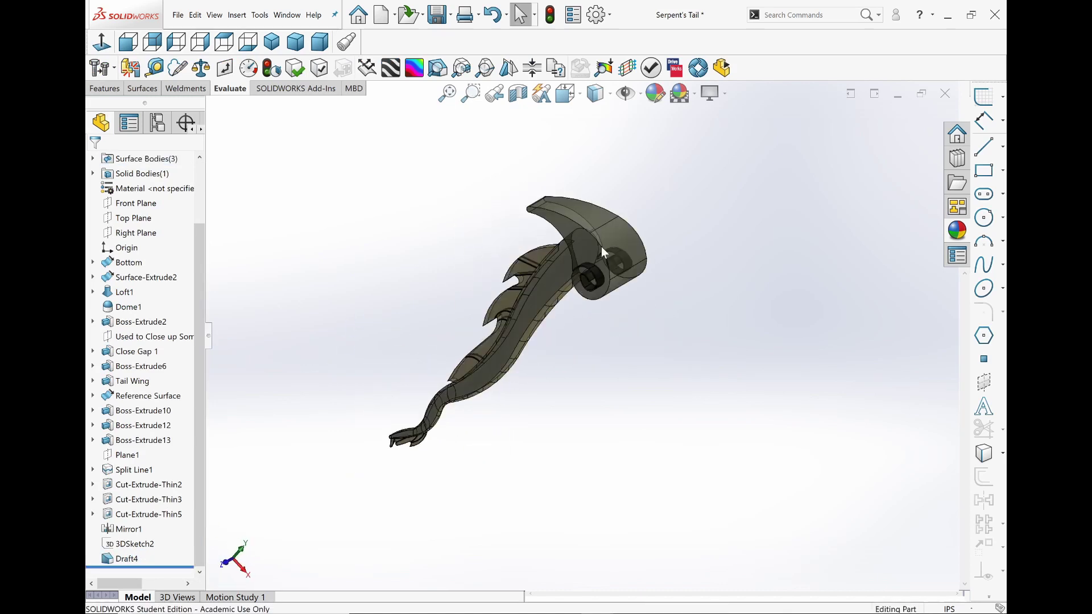
- Save the Serpent's Tail rolled back before Draft4, then return to the assembly without rebuilding
{"action": "left_click_drag", "start_coordinate": [160, 567], "coordinate": [157, 555]}
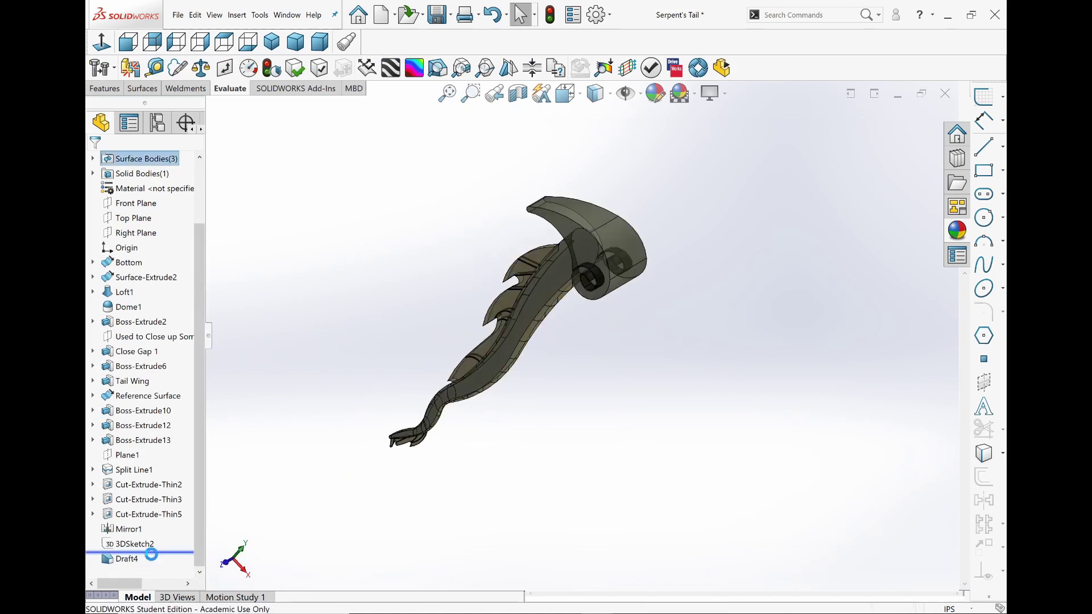
{"action": "middle_click_drag", "start_coordinate": [555, 358], "coordinate": [509, 408]}
{"action": "left_click_drag", "start_coordinate": [155, 552], "coordinate": [140, 568]}
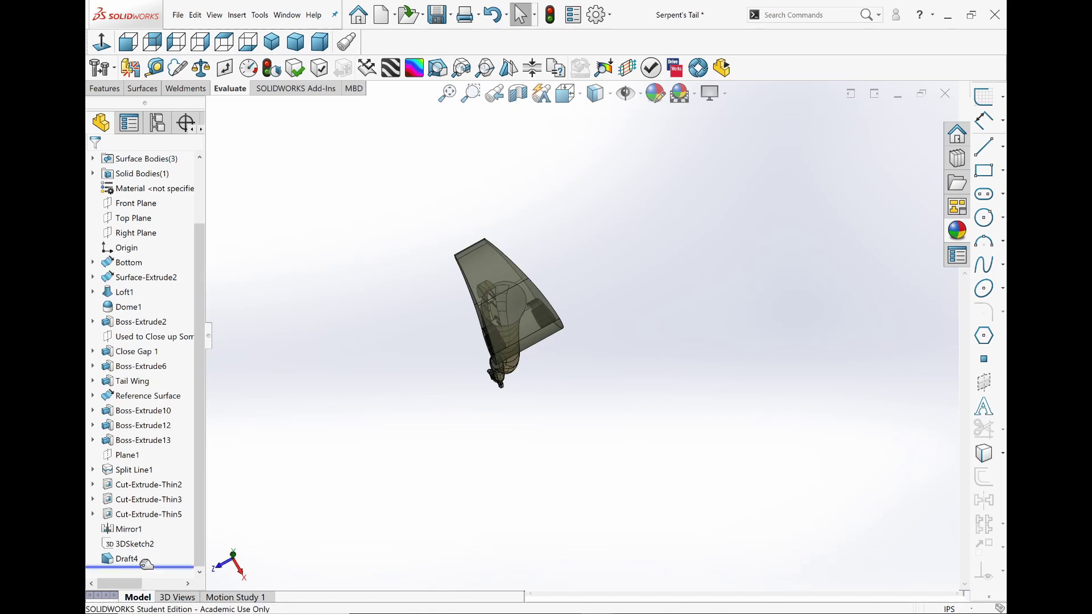
{"action": "left_click_drag", "start_coordinate": [146, 569], "coordinate": [146, 553]}
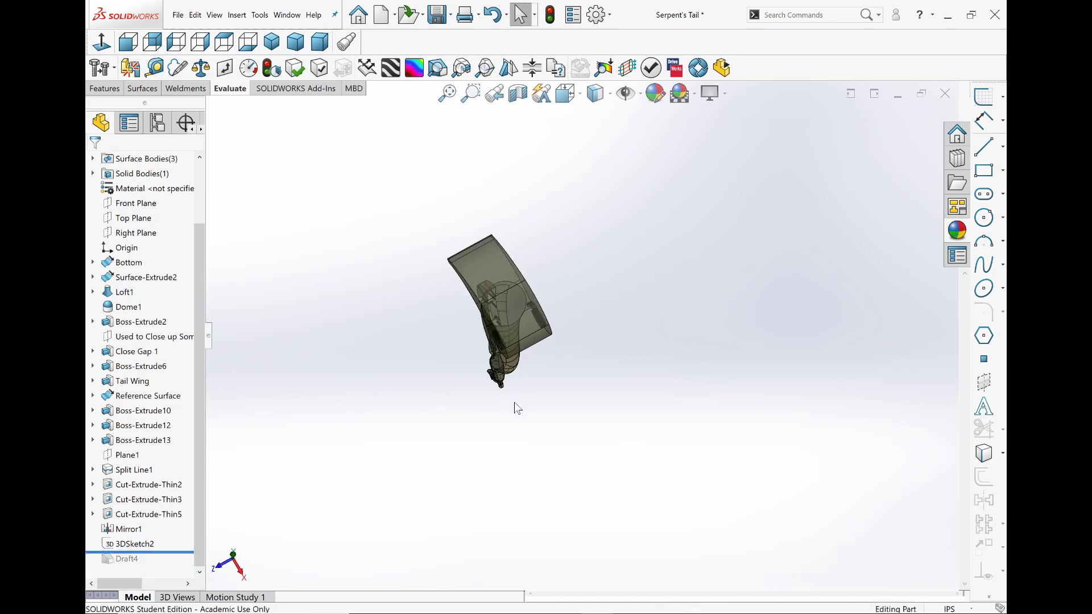
{"action": "key", "text": "ctrl+s"}
{"action": "key", "text": "ctrl+Tab"}
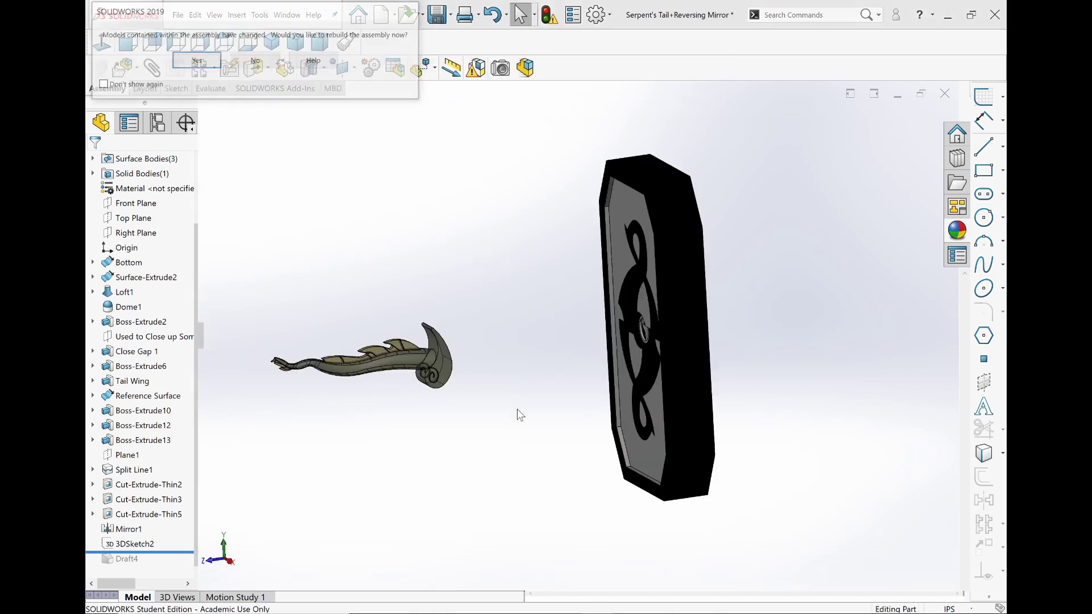
{"action": "key", "text": "n"}
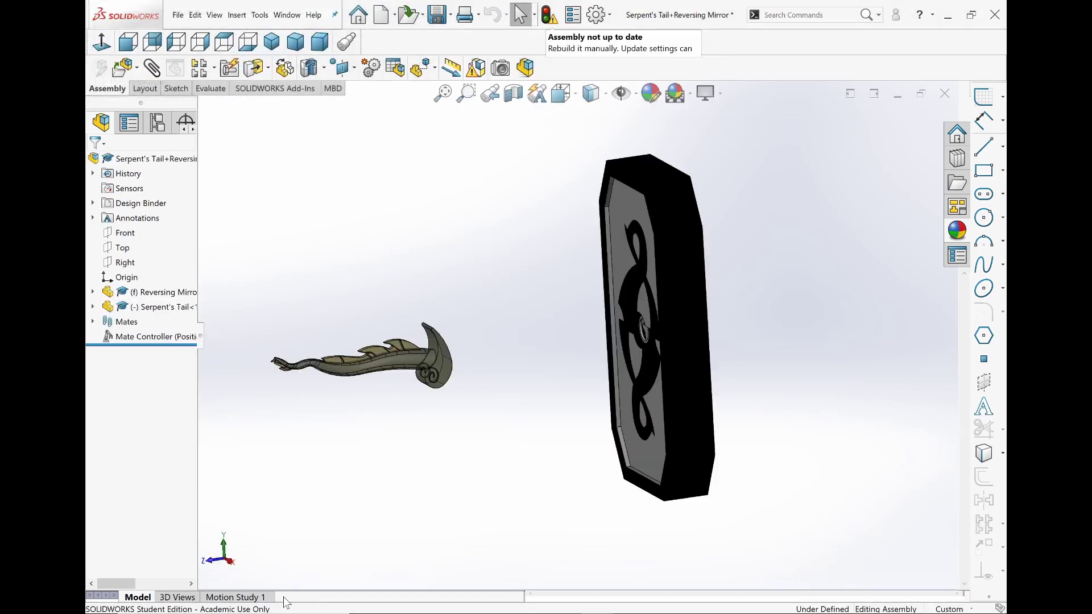
{"action": "left_click", "coordinate": [233, 596]}
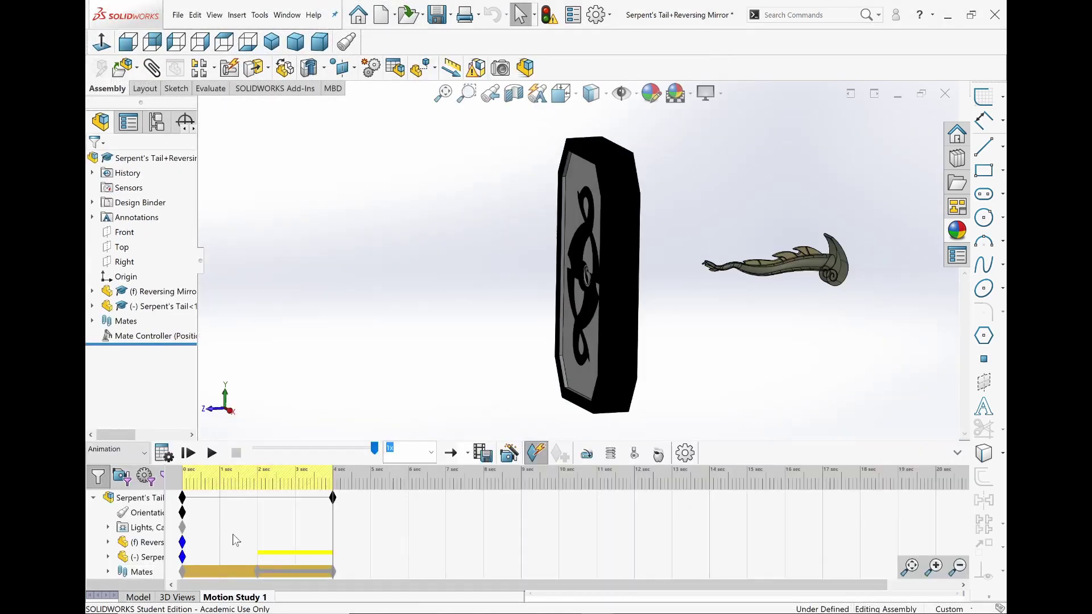
{"action": "left_click", "coordinate": [212, 453]}
{"action": "left_click", "coordinate": [139, 597]}
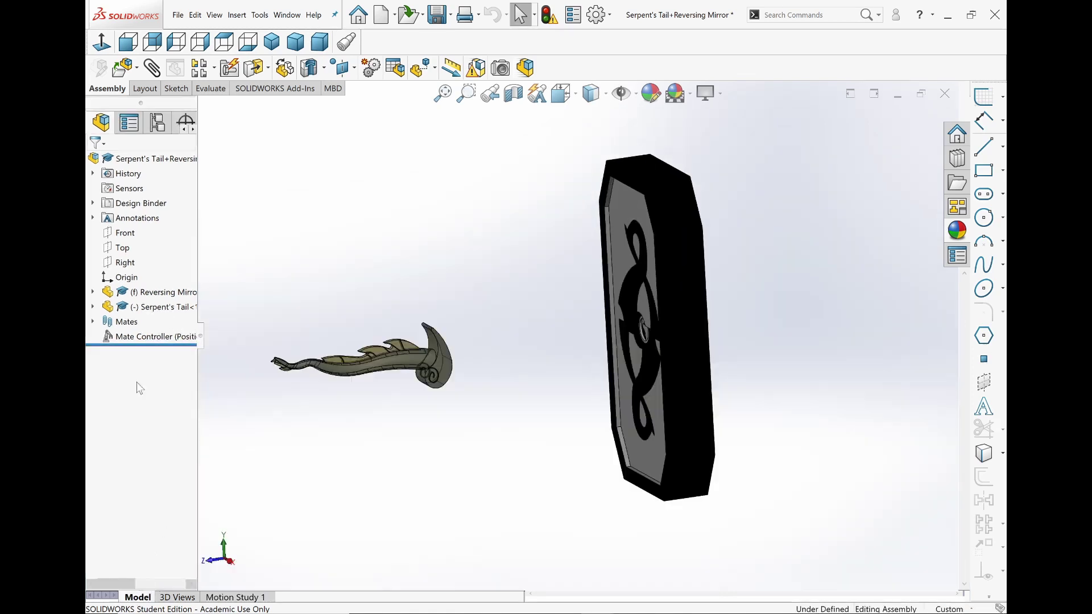
{"action": "left_click", "coordinate": [123, 336]}
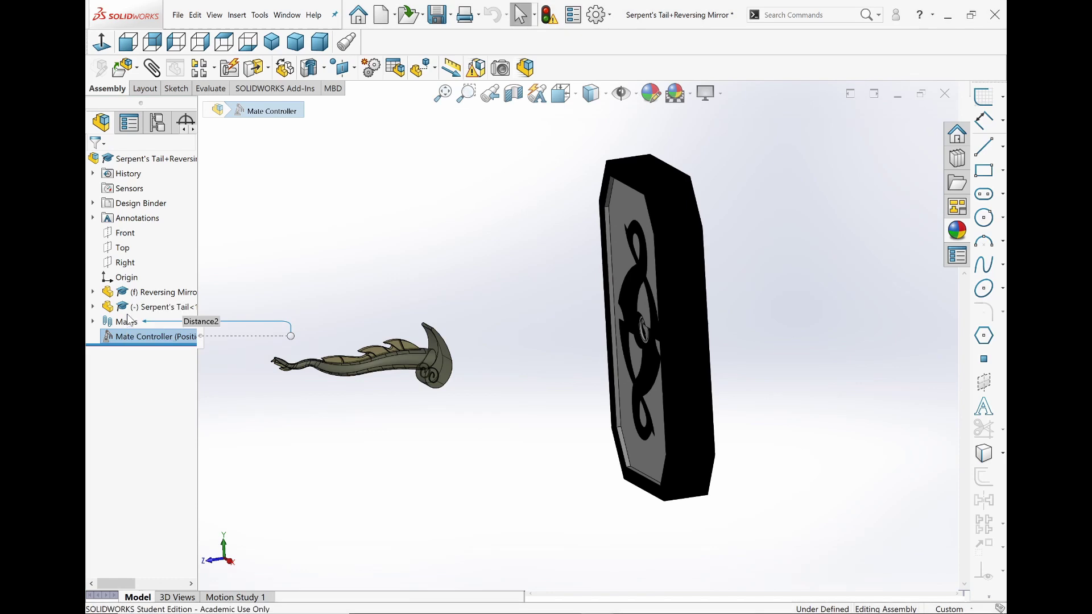
{"action": "double_click", "coordinate": [143, 337]}
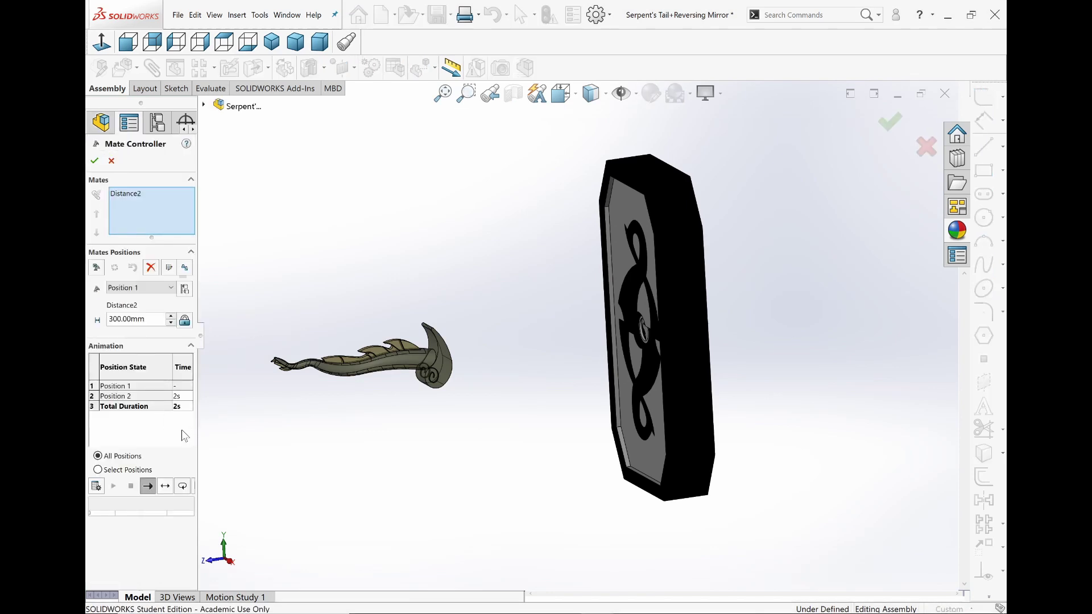
{"action": "middle_click_drag", "start_coordinate": [366, 395], "coordinate": [313, 348]}
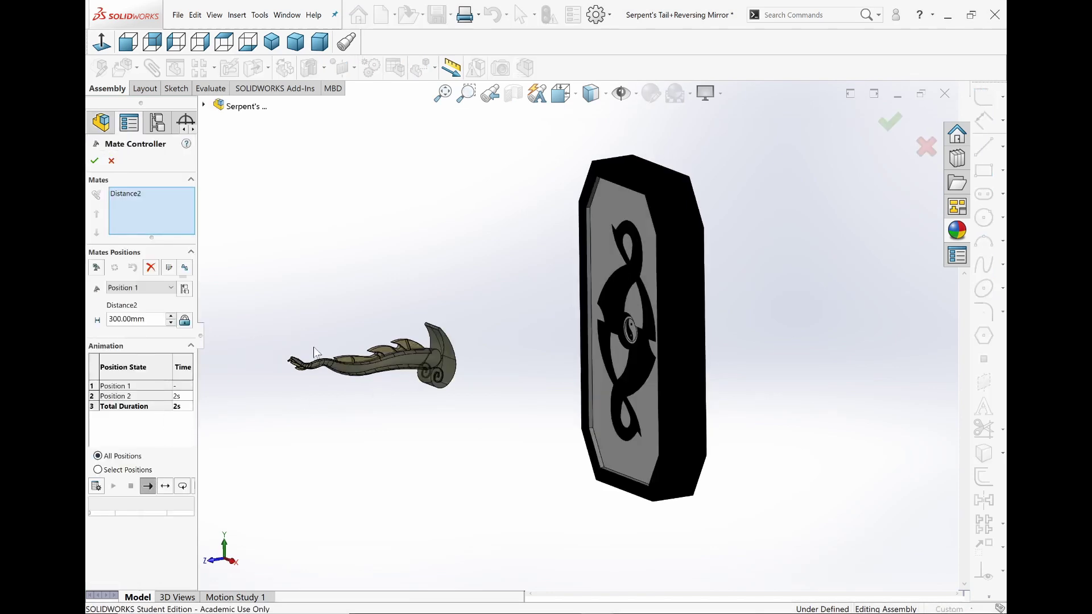
{"action": "left_click", "coordinate": [93, 160]}
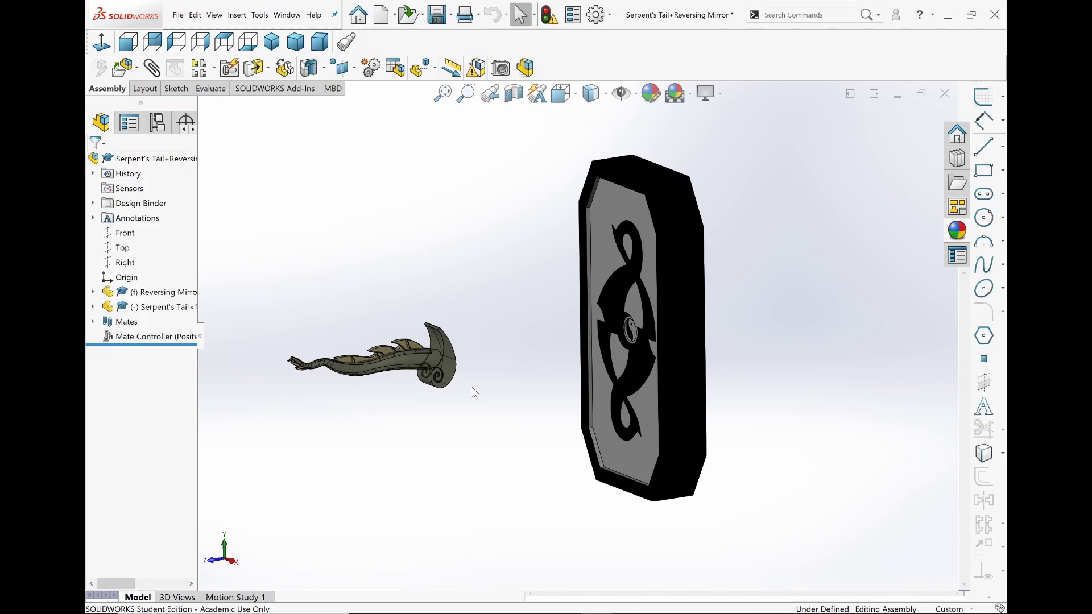